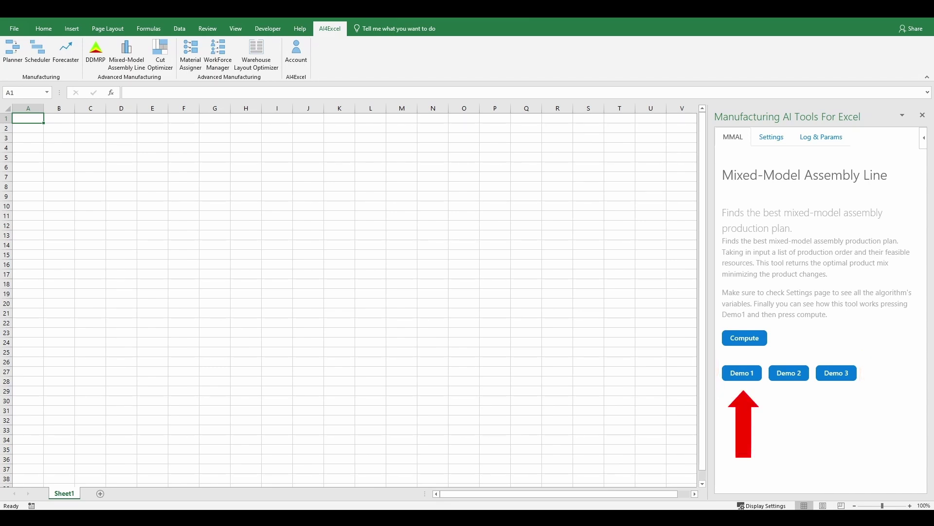
Load the Demo 1 data for the Mixed-Model Assembly Line tool and read through its tutorial column.
click(742, 373)
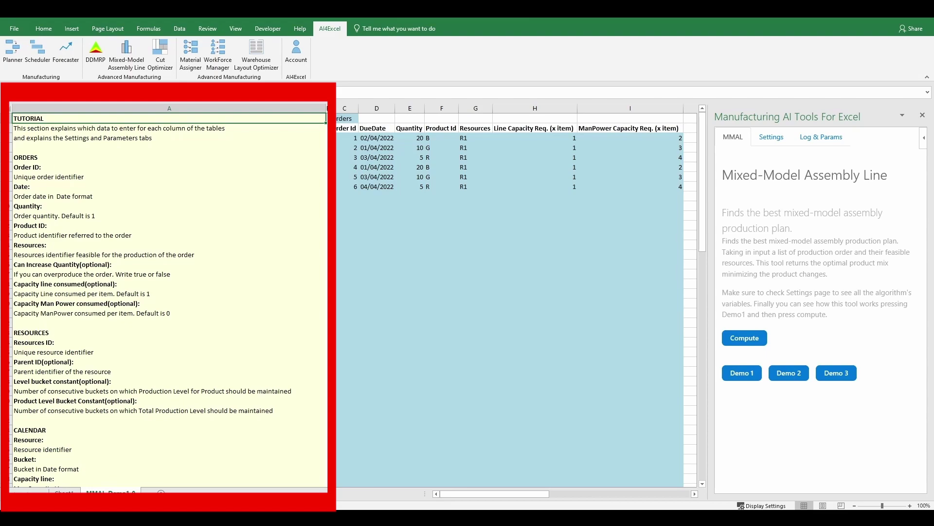
scroll(354, 298, down, 15)
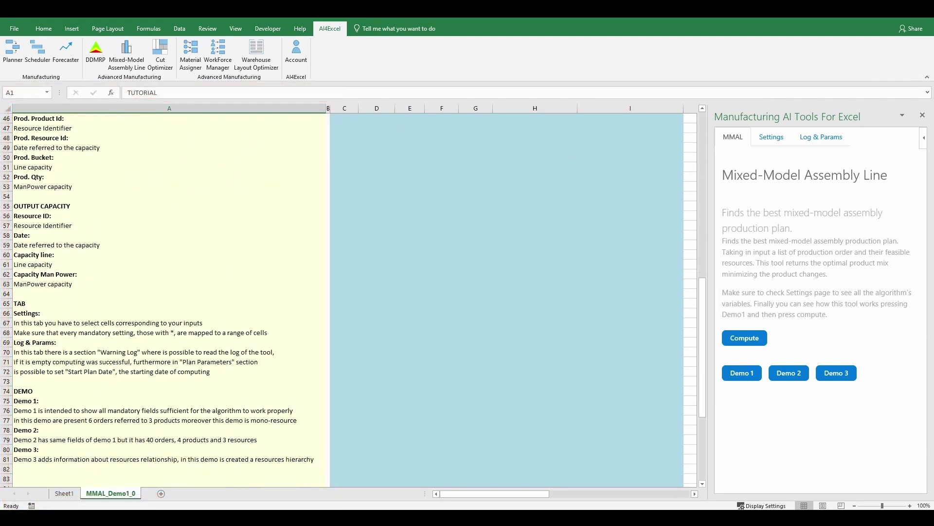
scroll(353, 300, up, 13)
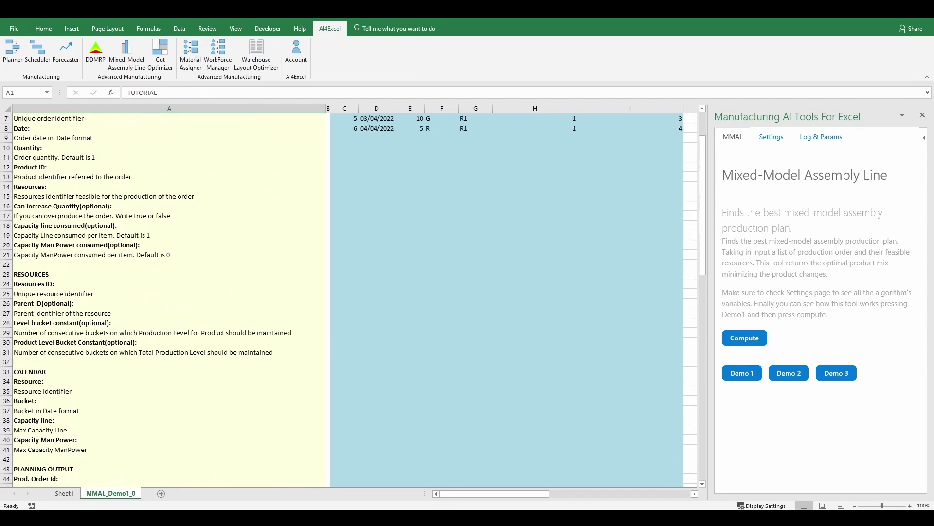
scroll(354, 300, up, 2)
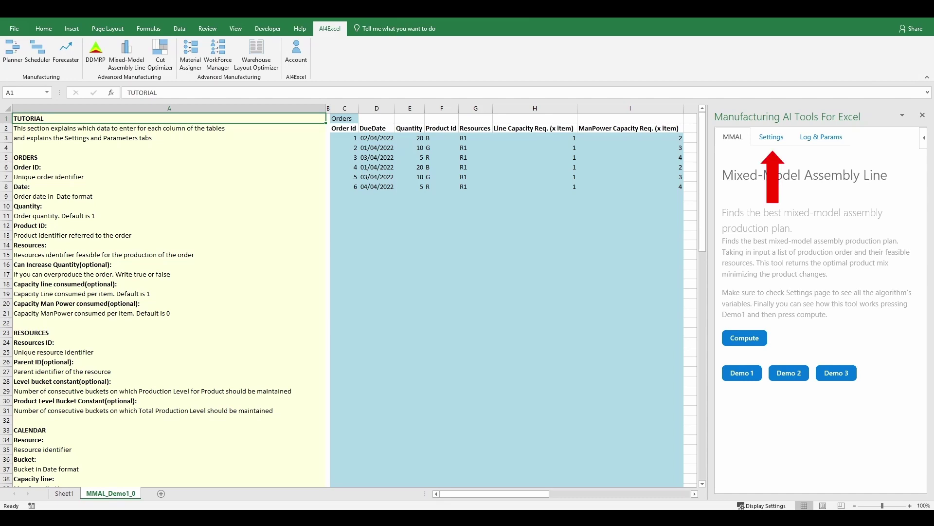
Review the tool's input range settings, warning log and plan parameters, and return to the Mixed-Model Assembly Line page.
click(771, 137)
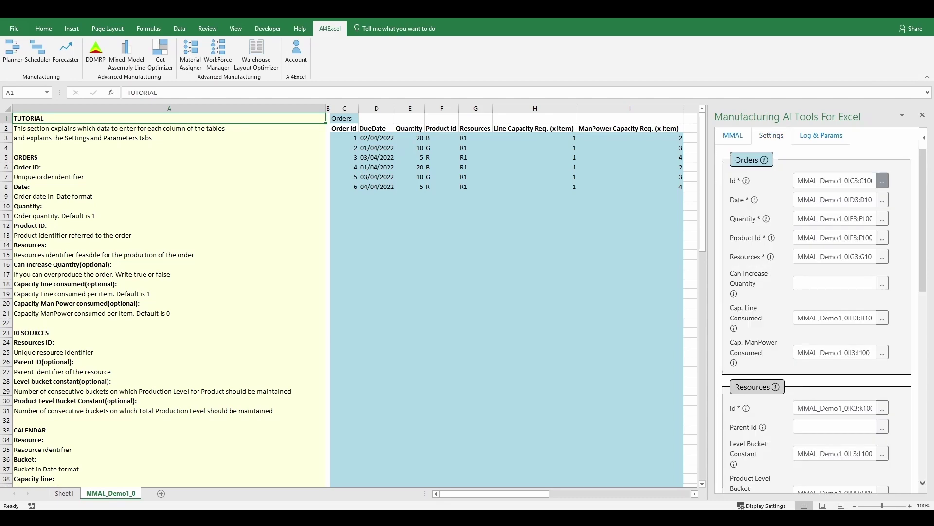
scroll(817, 310, down, 10)
scroll(816, 310, up, 10)
click(821, 136)
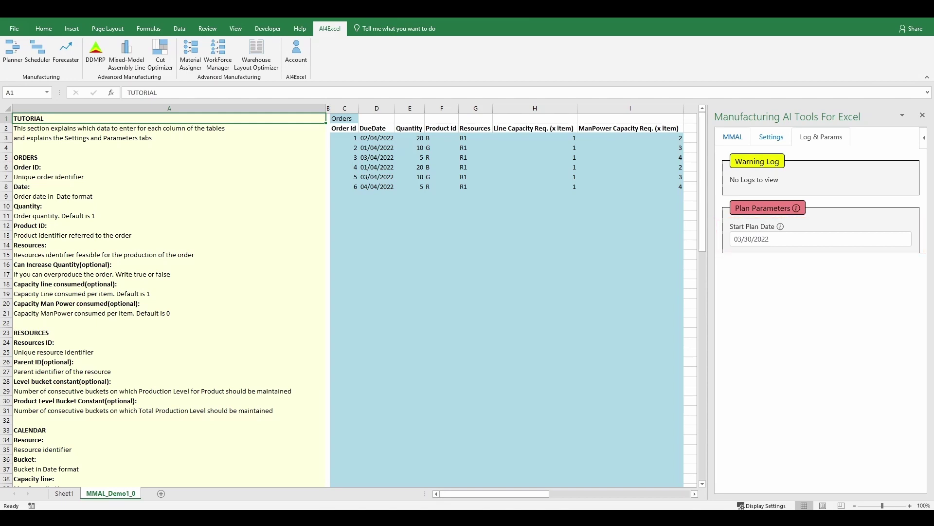
click(733, 137)
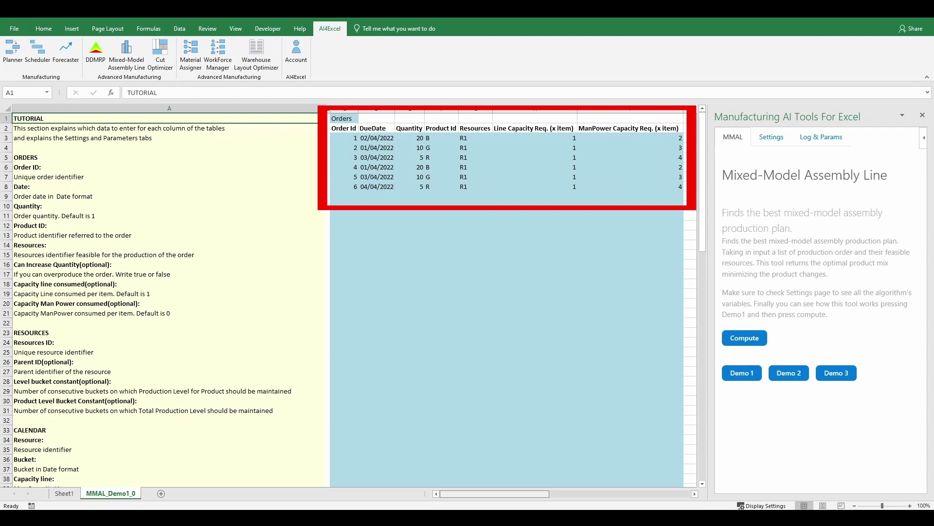
Examine the Orders, Resources and Calendar tables of Demo 1 and the cell ranges mapped to them in the settings.
scroll(356, 297, right, 3)
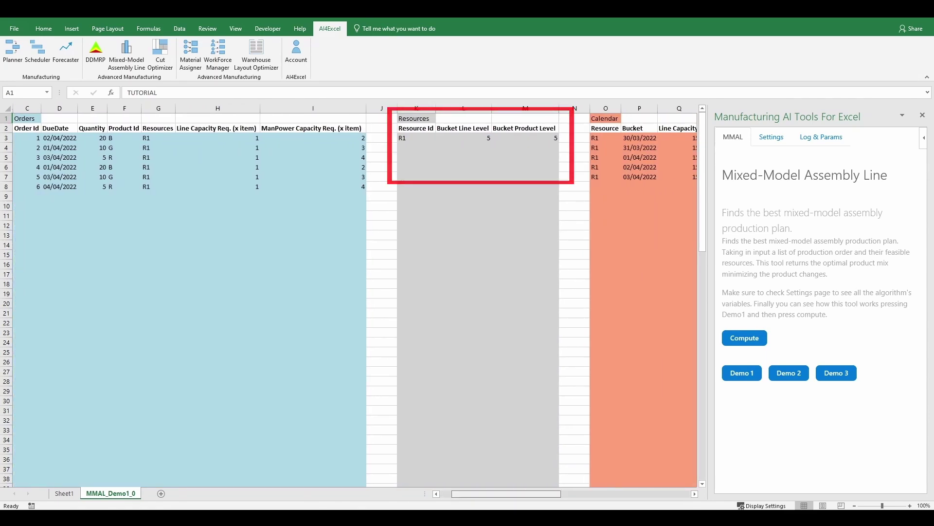
scroll(355, 296, right, 1)
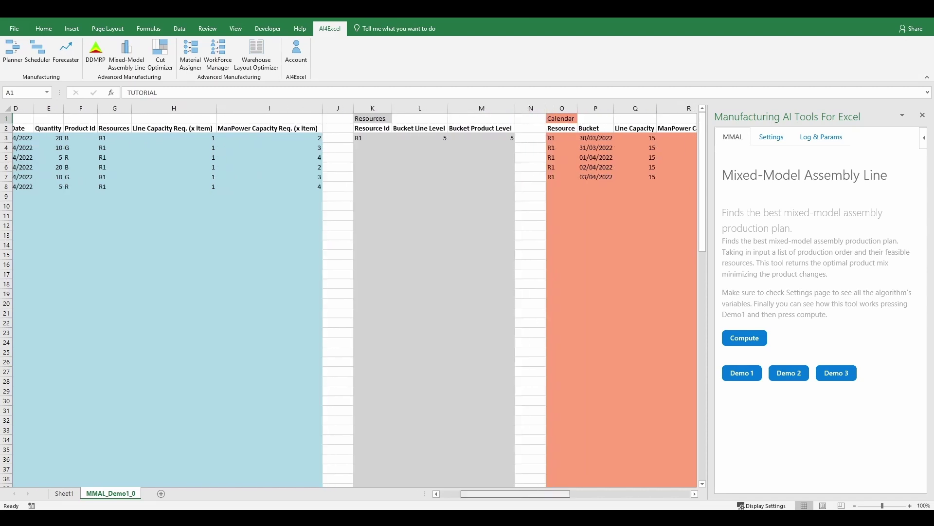
scroll(355, 295, right, 3)
scroll(355, 295, right, 1)
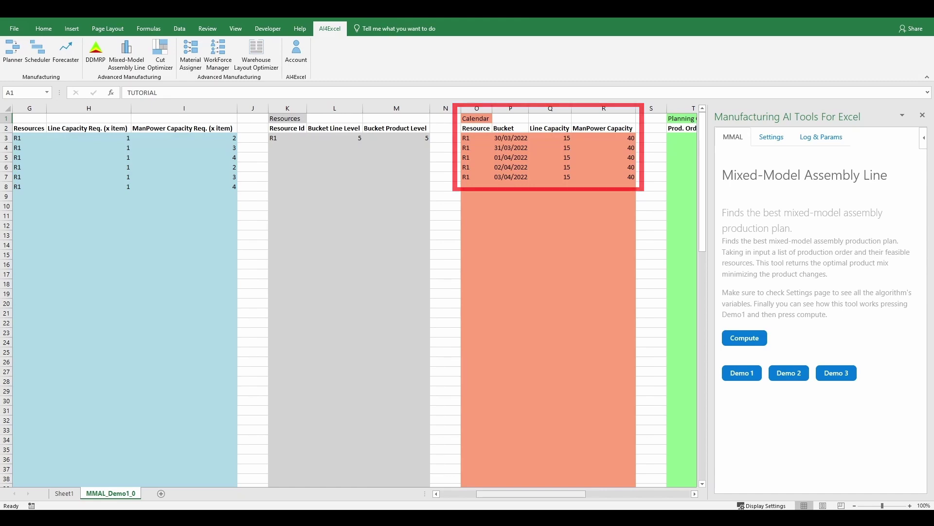
scroll(355, 295, left, 1)
scroll(355, 296, left, 6)
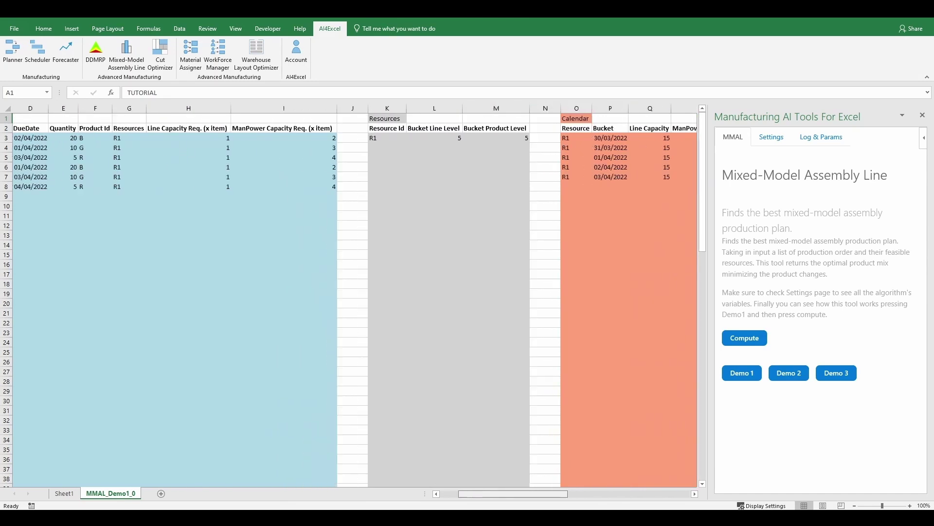
scroll(818, 312, down, 15)
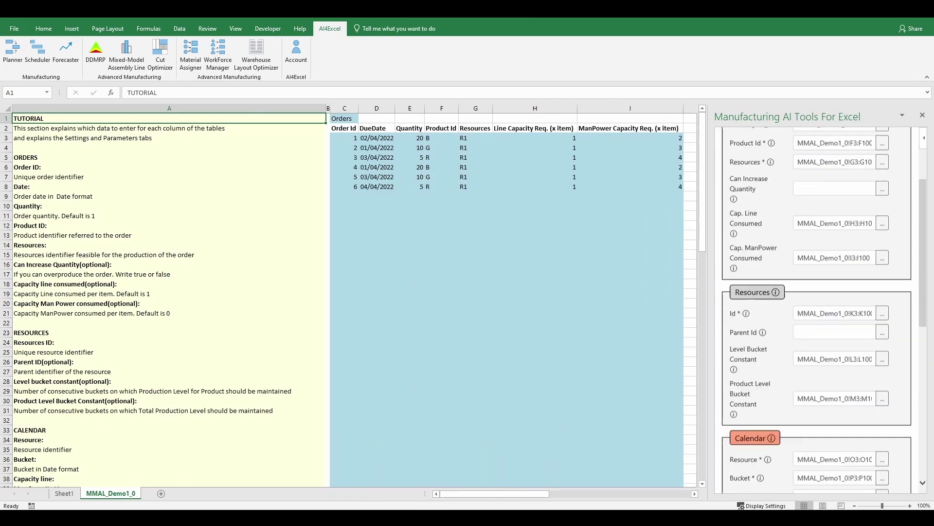
scroll(817, 311, up, 15)
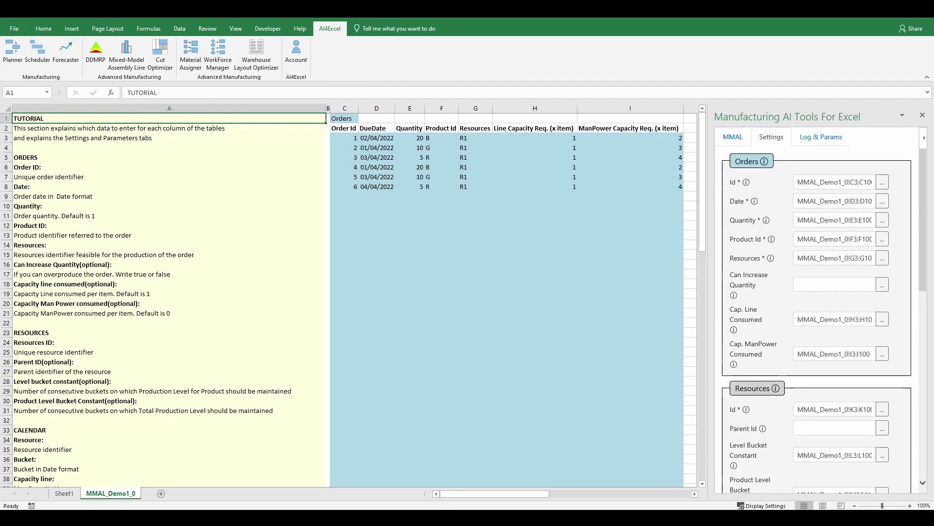
Compute the Demo 1 production plan and review its planning output, output capacity, pivot table and capacity charts.
click(744, 338)
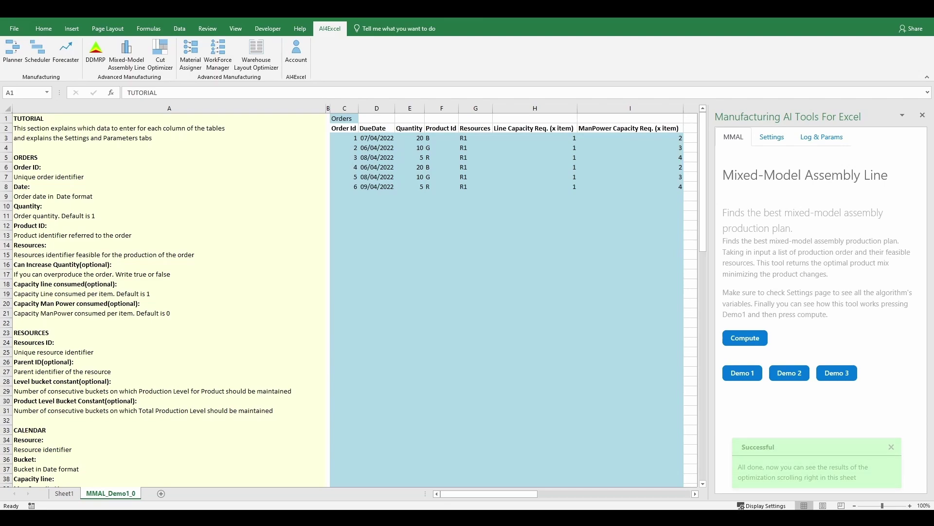
drag(489, 493, 518, 494)
scroll(356, 292, right, 5)
scroll(355, 292, right, 2)
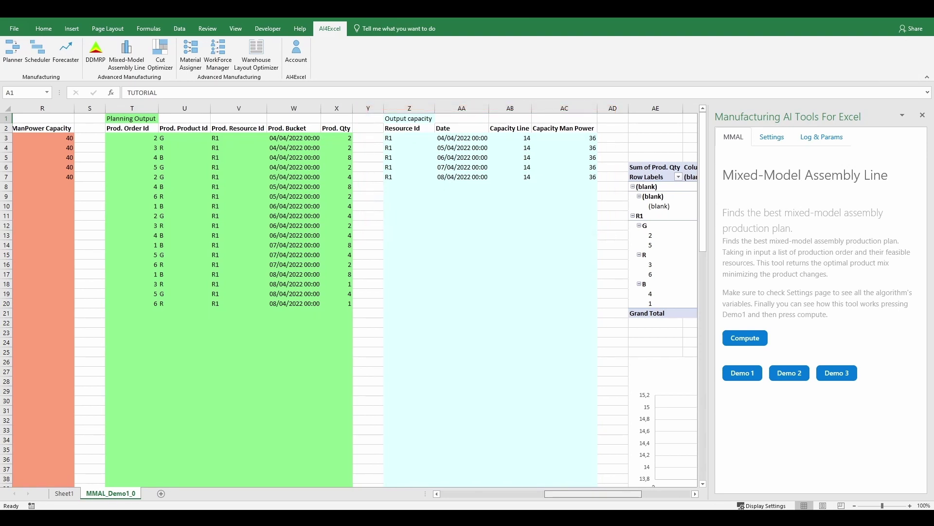
drag(593, 493, 641, 493)
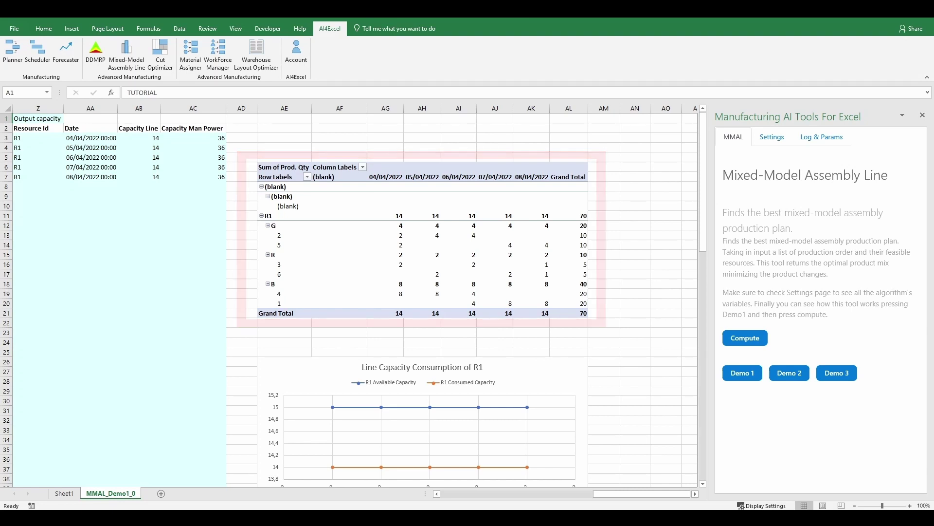
scroll(355, 299, down, 8)
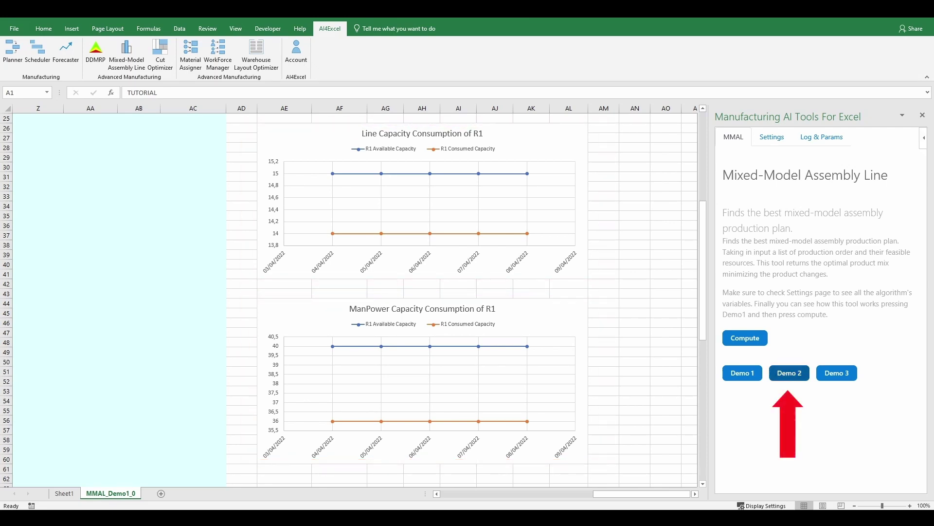
Load the Demo 2 data, compute its production plan and review the pivot table of production quantities by resource and date.
click(790, 372)
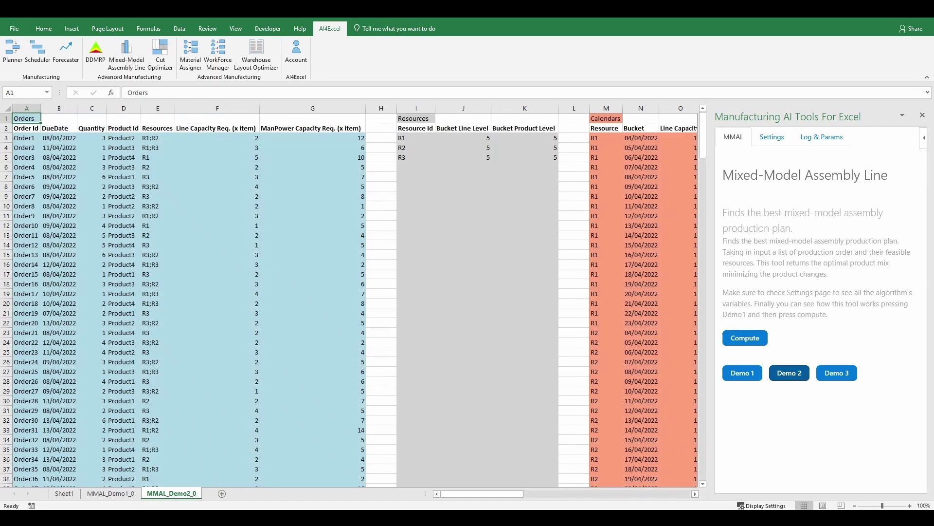
click(745, 338)
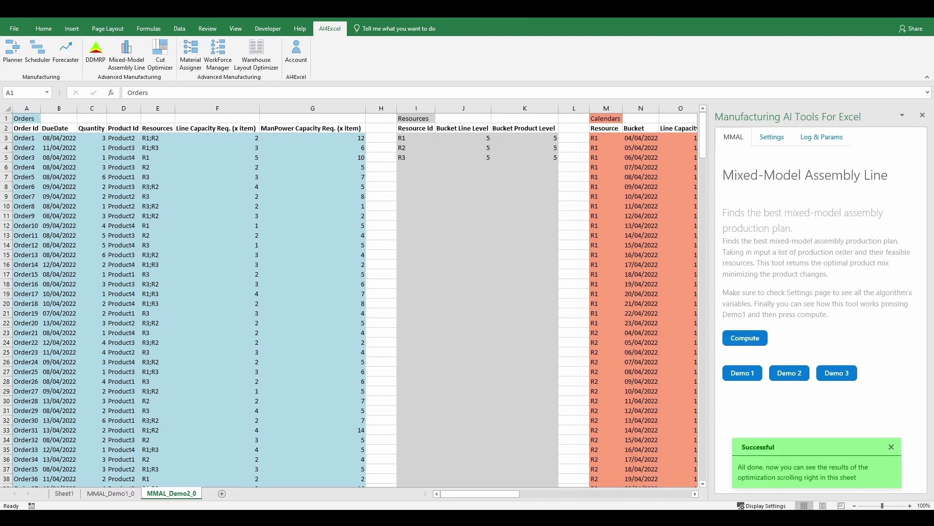
scroll(351, 297, down, 1)
drag(487, 493, 509, 494)
scroll(354, 296, right, 8)
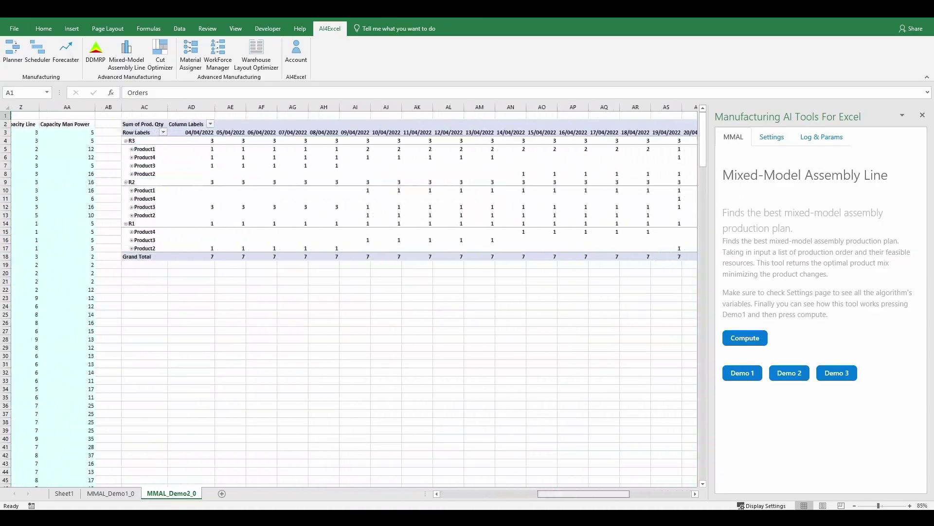
scroll(354, 296, right, 2)
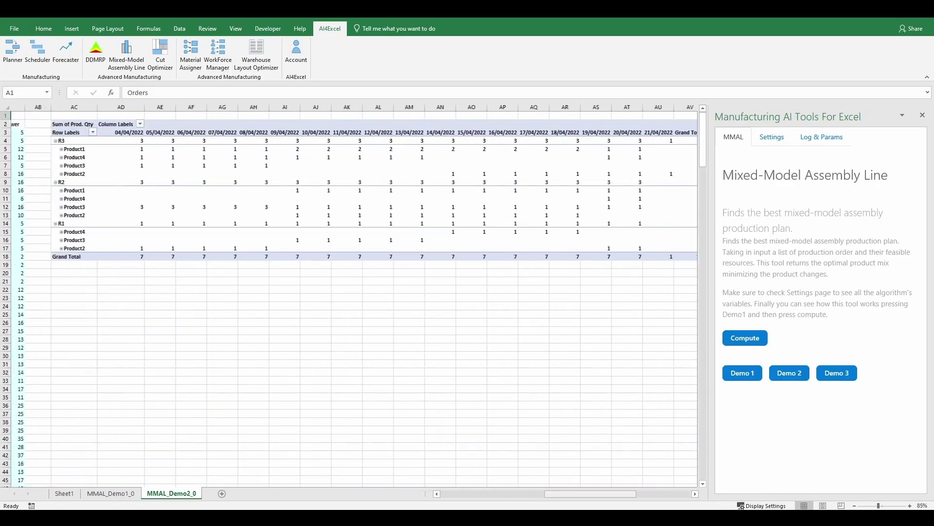
scroll(354, 296, right, 1)
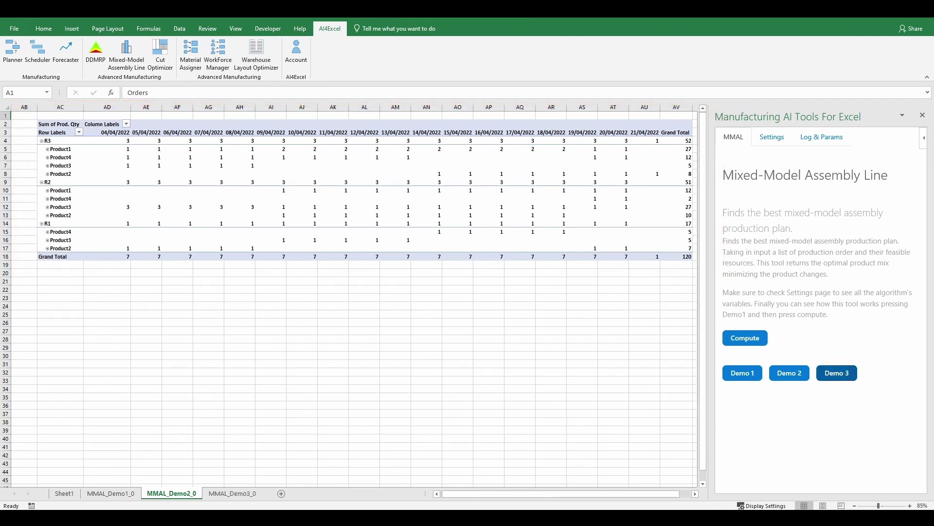
Load the Demo 3 data with its resource hierarchy and compute the production plan.
click(837, 373)
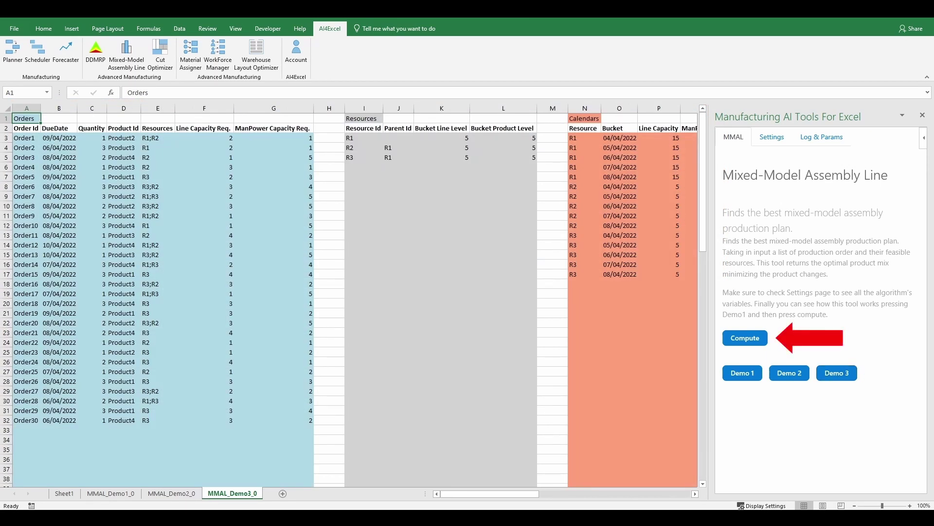
click(745, 338)
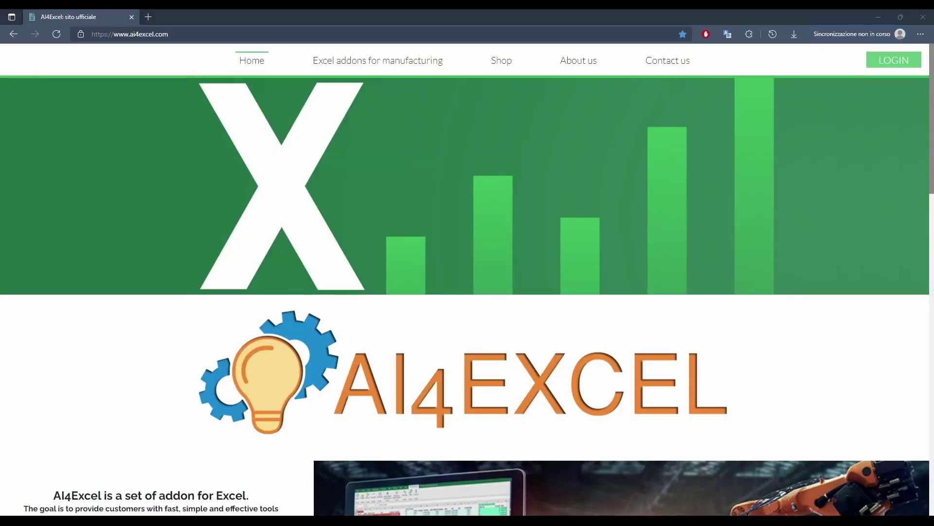
Switch to the AI4Excel website in the browser, look over the home page and browse the Excel addons for manufacturing.
scroll(467, 292, down, 15)
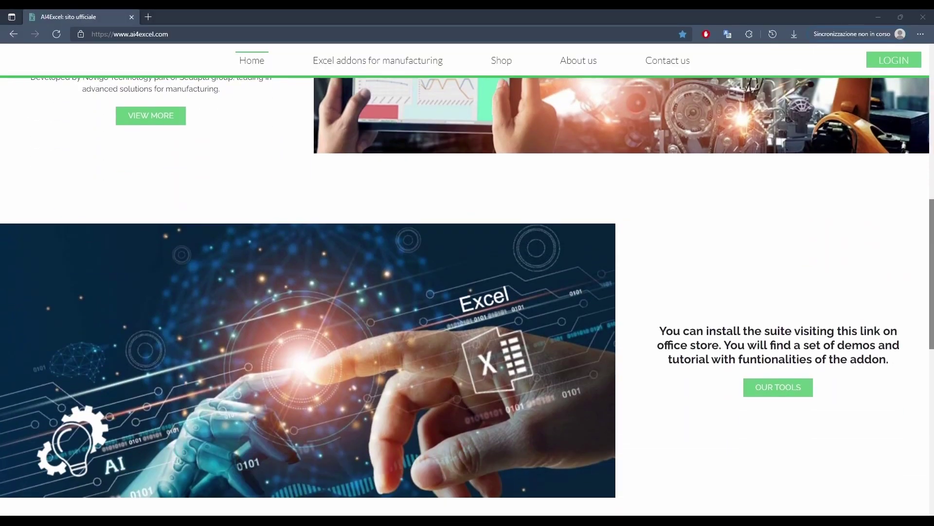
scroll(467, 279, up, 15)
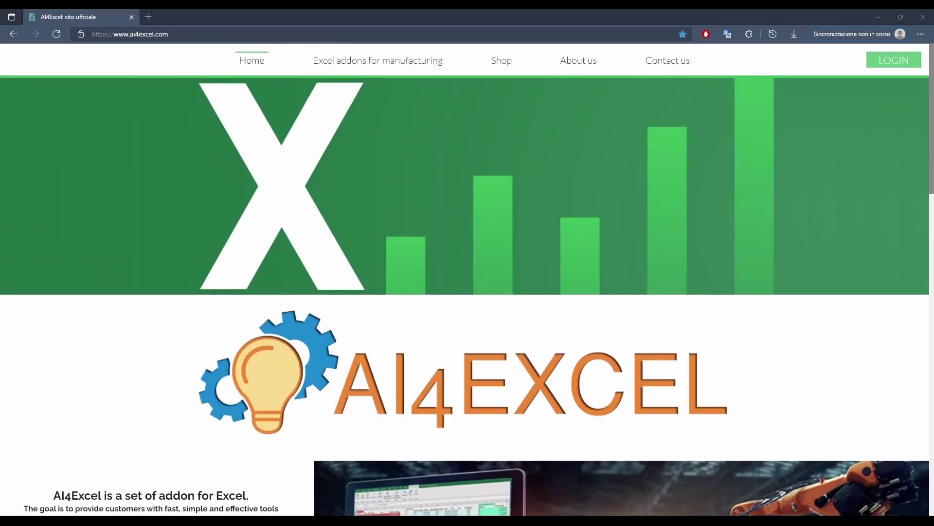
click(378, 61)
scroll(467, 292, down, 10)
scroll(467, 292, down, 4)
scroll(467, 292, up, 12)
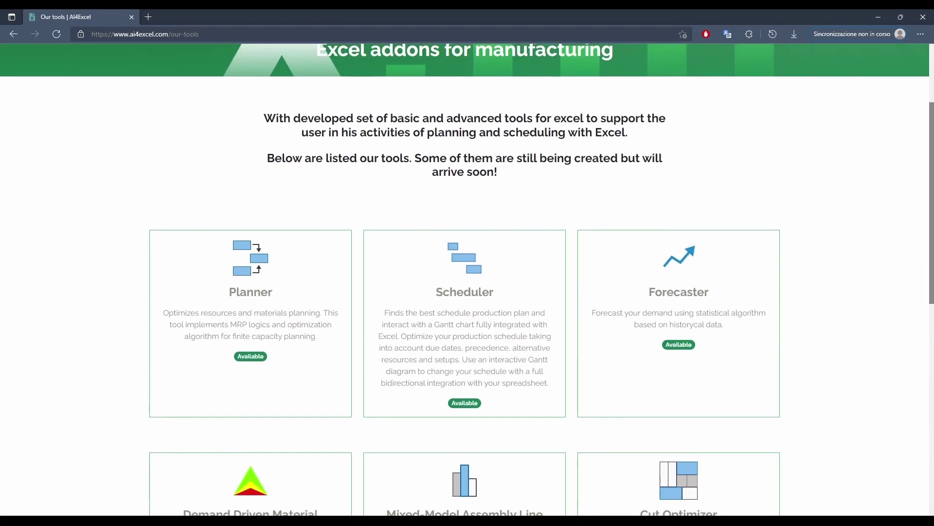